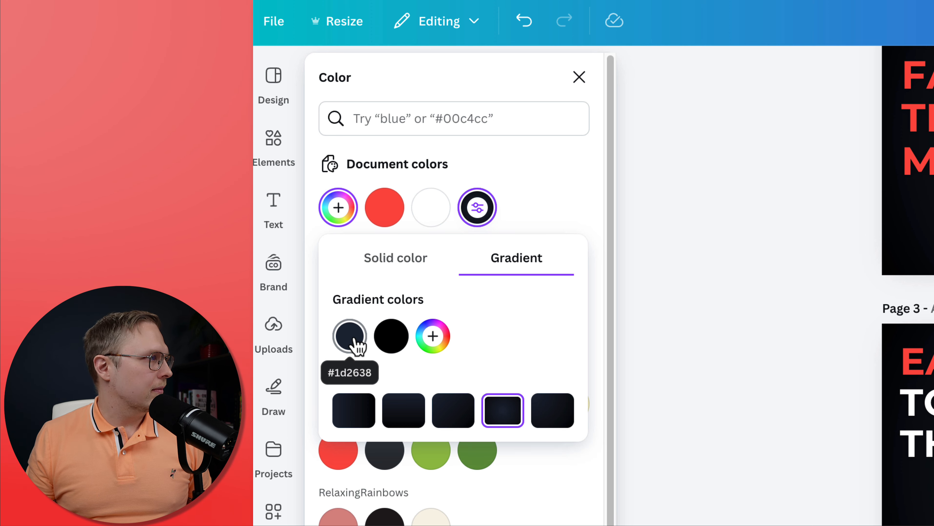
# Try white (#ffffff) as the second color of the page background's circular gradient, and return that color to black
pyautogui.click(390, 335)
pyautogui.moveTo(501, 426); pyautogui.dragTo(400, 367)
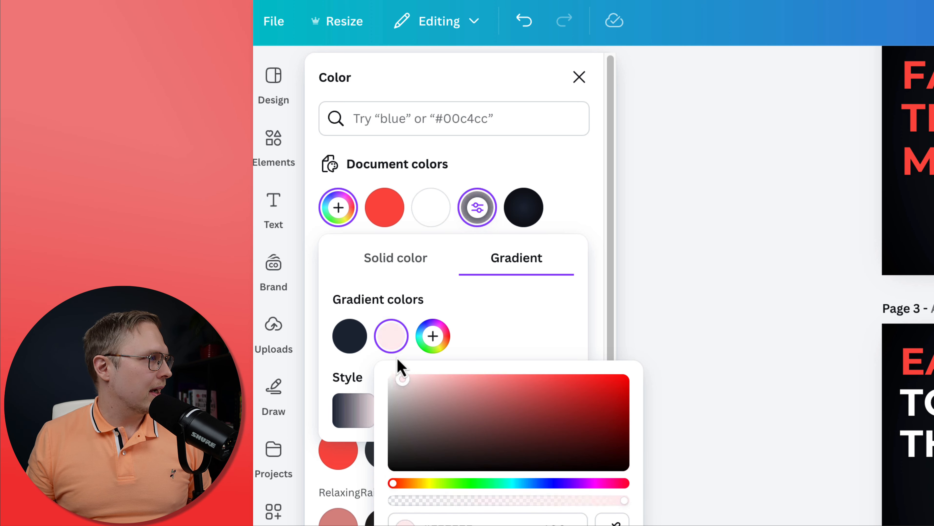
pyautogui.click(504, 317)
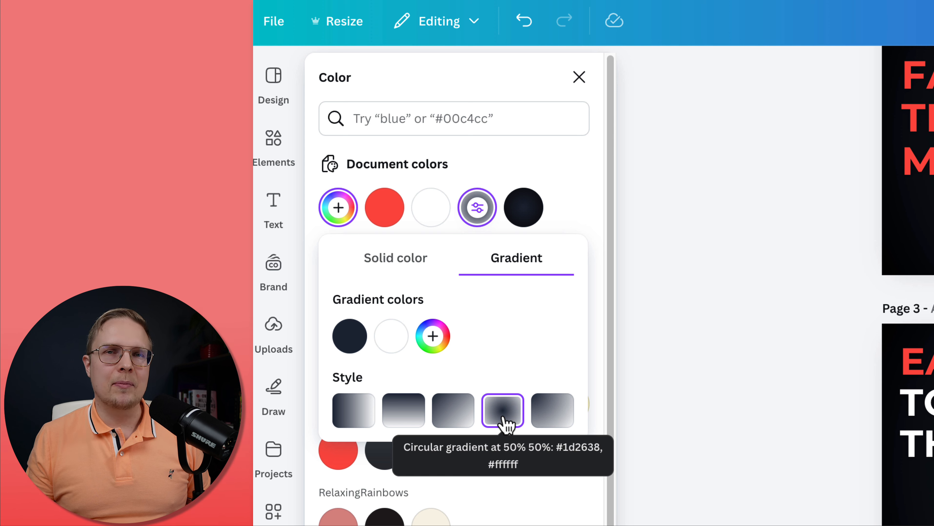
pyautogui.click(392, 342)
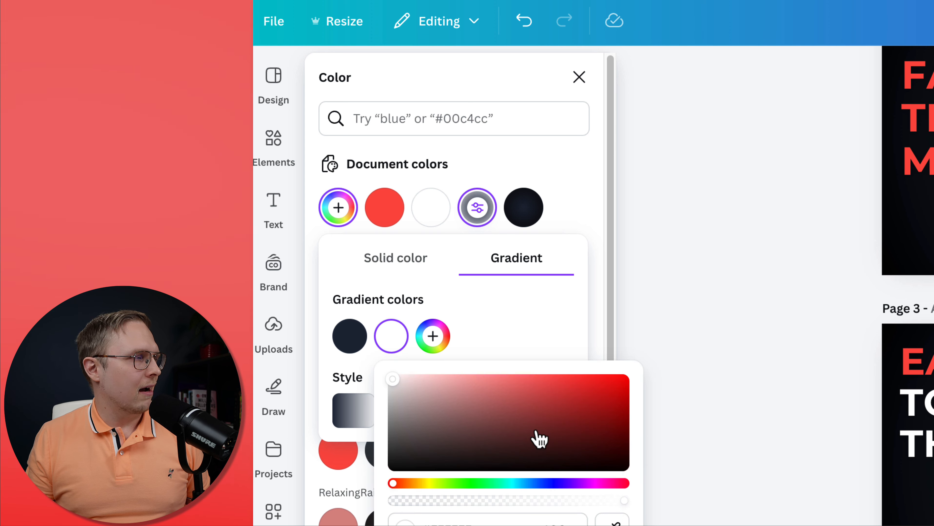
pyautogui.moveTo(412, 459); pyautogui.dragTo(380, 491)
pyautogui.click(476, 344)
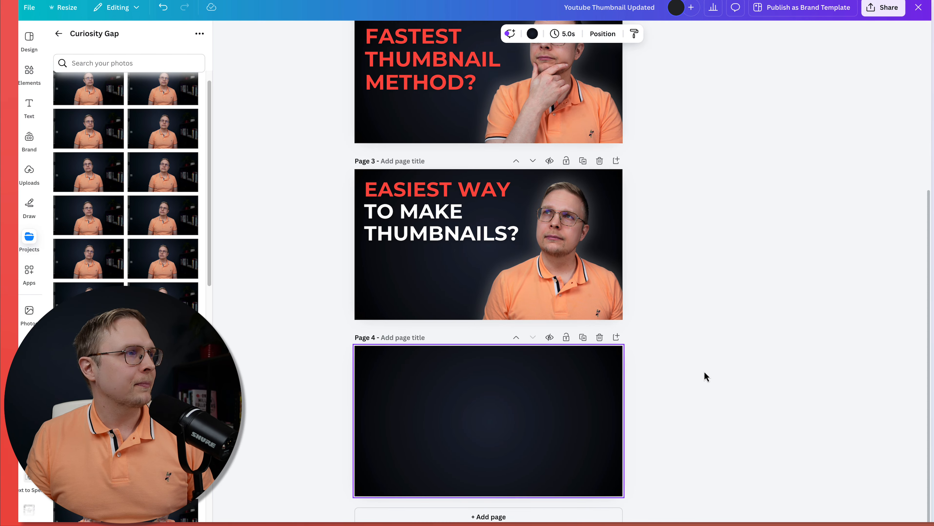
# Copy the "EASIEST WAY TO MAKE THUMBNAILS?" headline from page 3 onto page 4
pyautogui.click(449, 215)
pyautogui.press('super+c')
pyautogui.click(471, 395)
pyautogui.press('super+v')
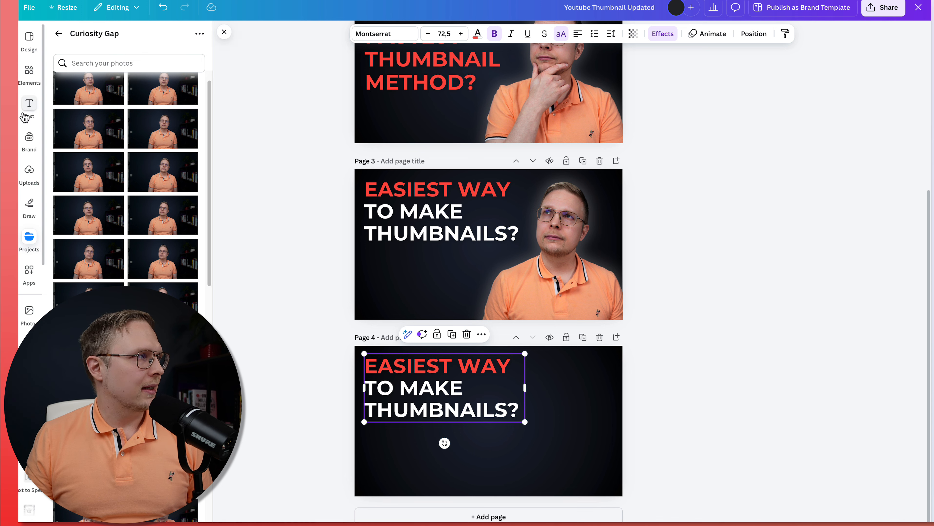
pyautogui.click(25, 104)
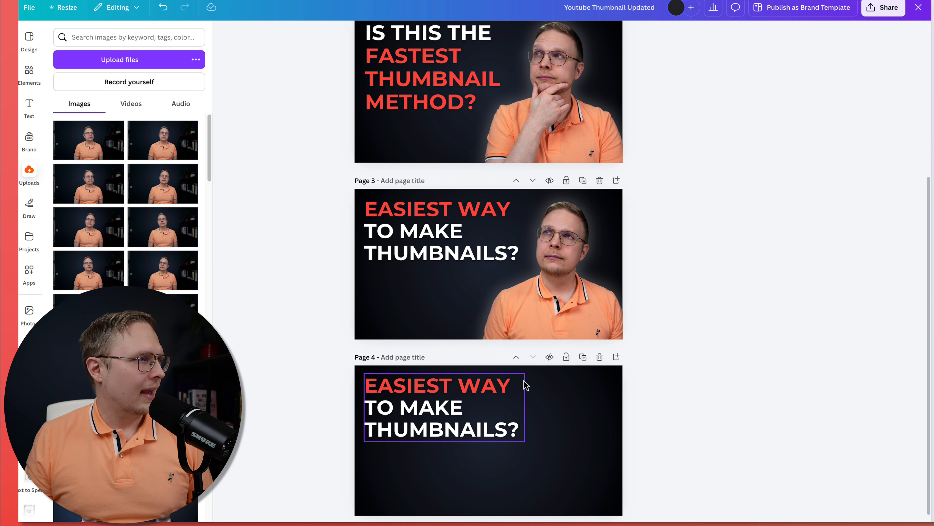
pyautogui.scroll(3, 525, 386)
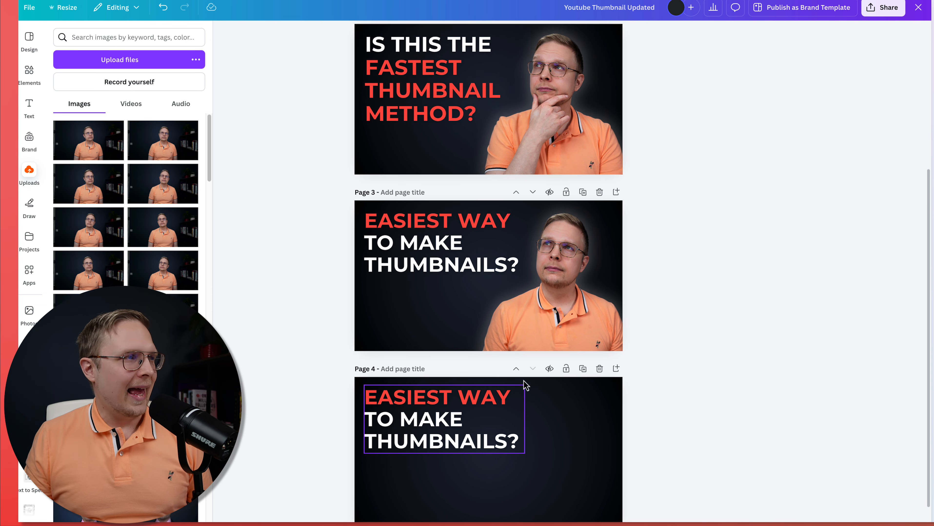
pyautogui.scroll(3, 438, 175)
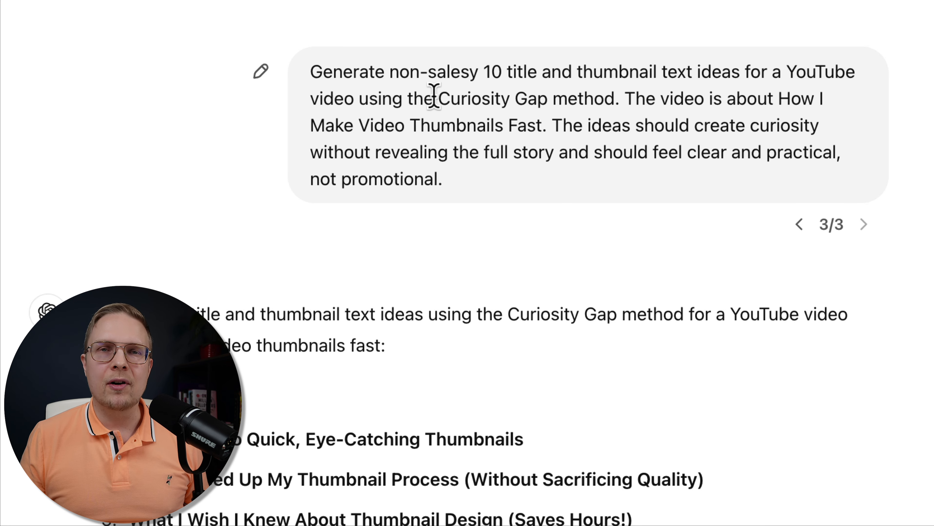
# Switch to ChatGPT and review the Curiosity Gap prompt, its title and thumbnail text ideas, and the follow-up request for more thumbnail text
pyautogui.moveTo(440, 98); pyautogui.dragTo(559, 98)
pyautogui.click(796, 93)
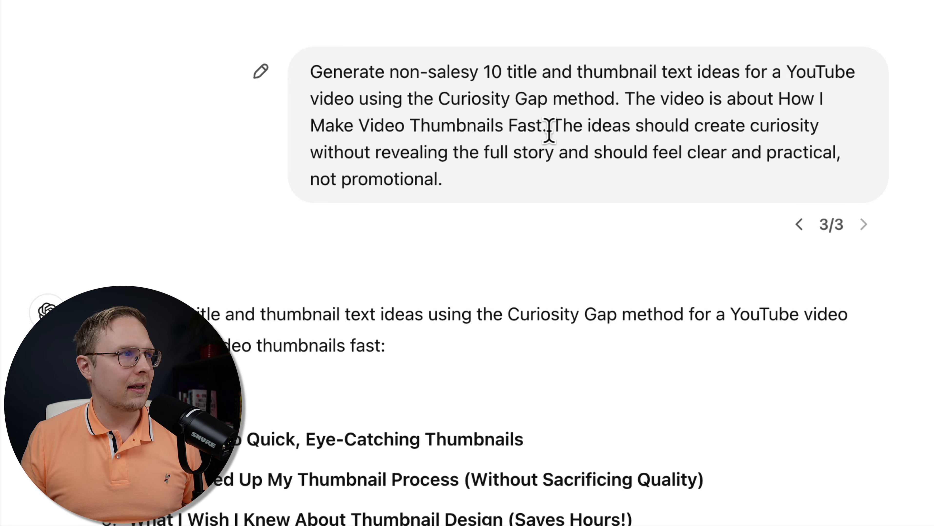
pyautogui.moveTo(548, 127); pyautogui.dragTo(579, 209)
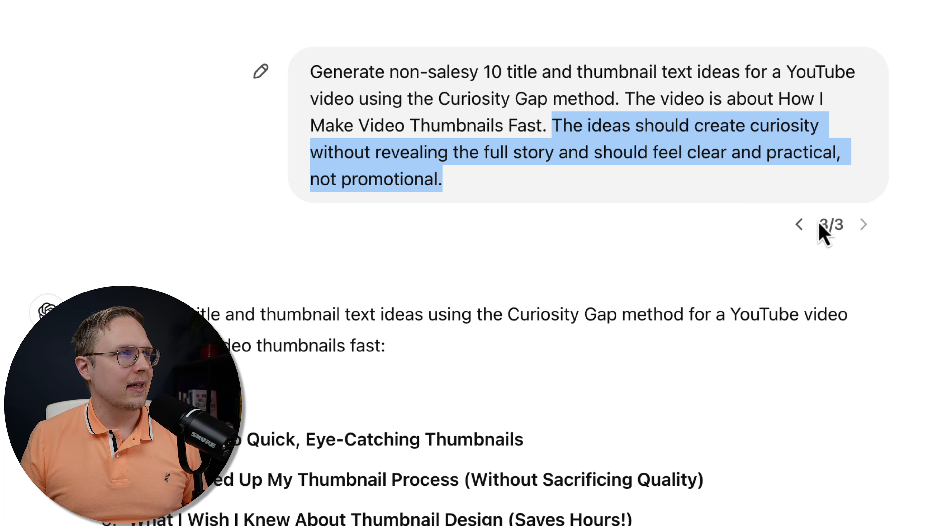
pyautogui.click(580, 144)
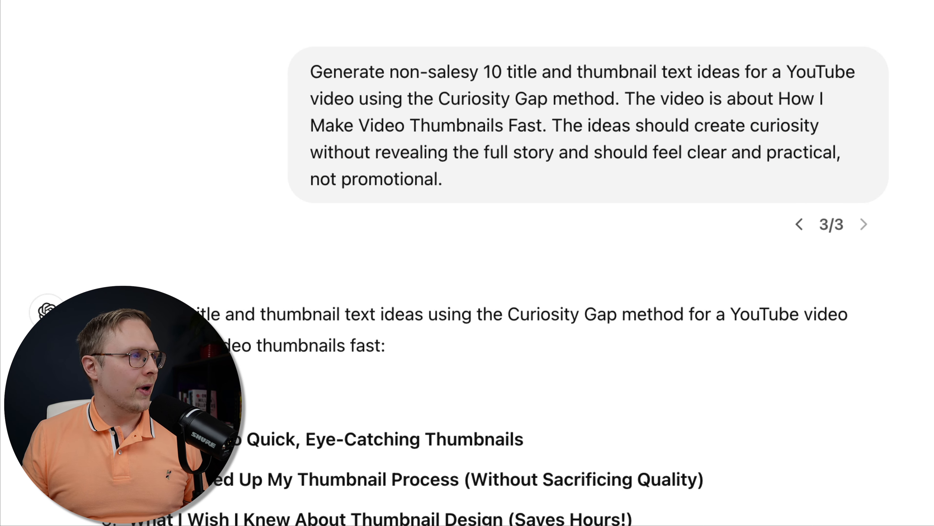
pyautogui.scroll(-4, 254, 438)
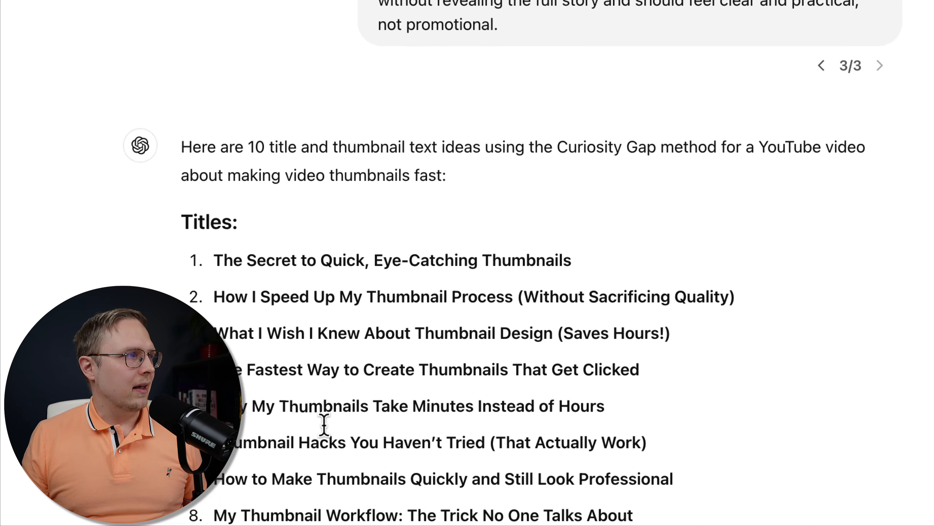
pyautogui.scroll(-10, 608, 465)
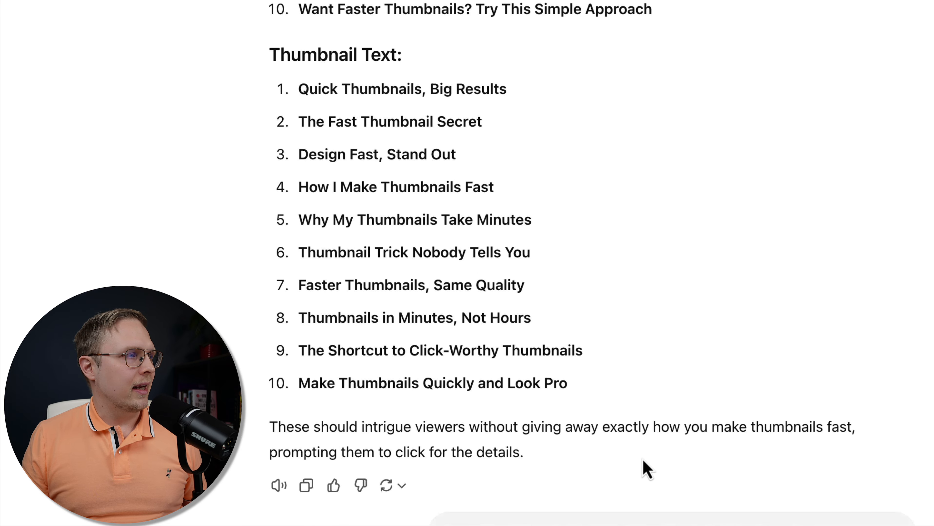
pyautogui.scroll(-2, 647, 470)
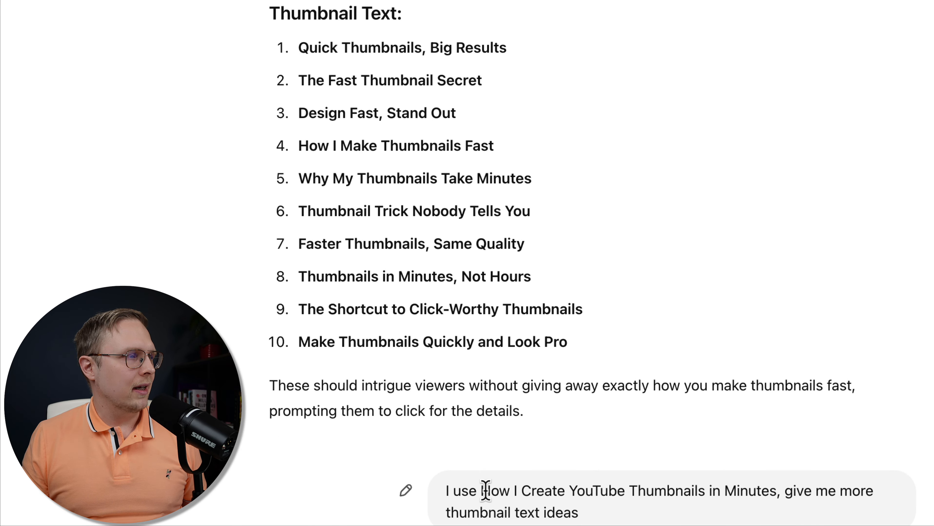
pyautogui.moveTo(484, 492); pyautogui.dragTo(776, 167)
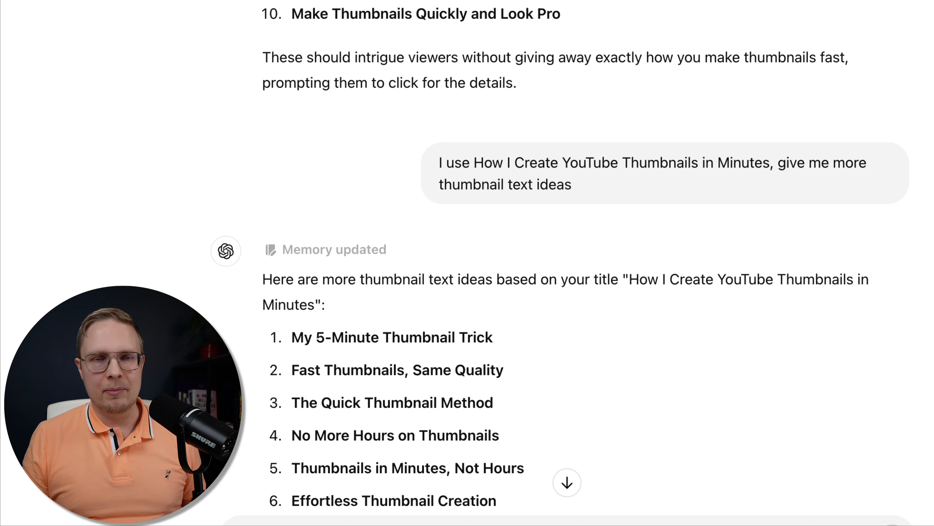
pyautogui.scroll(-8, 846, 273)
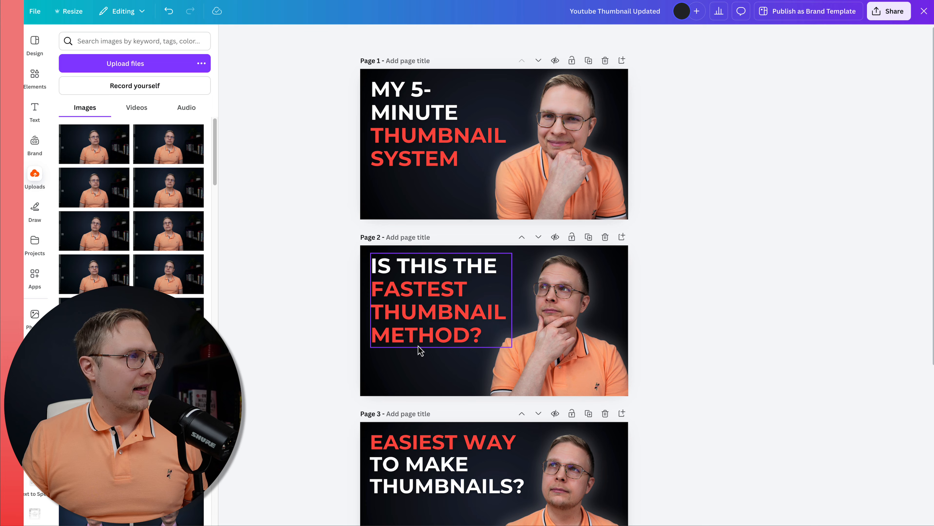
# In the Canva thumbnail design, copy page 1's headline and delete the headline on page 4
pyautogui.scroll(-5, 418, 350)
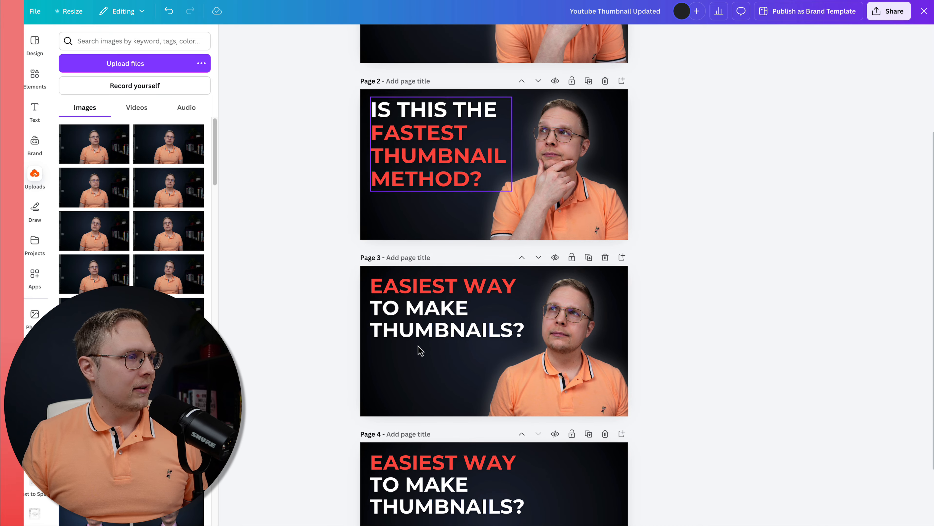
pyautogui.scroll(5, 418, 350)
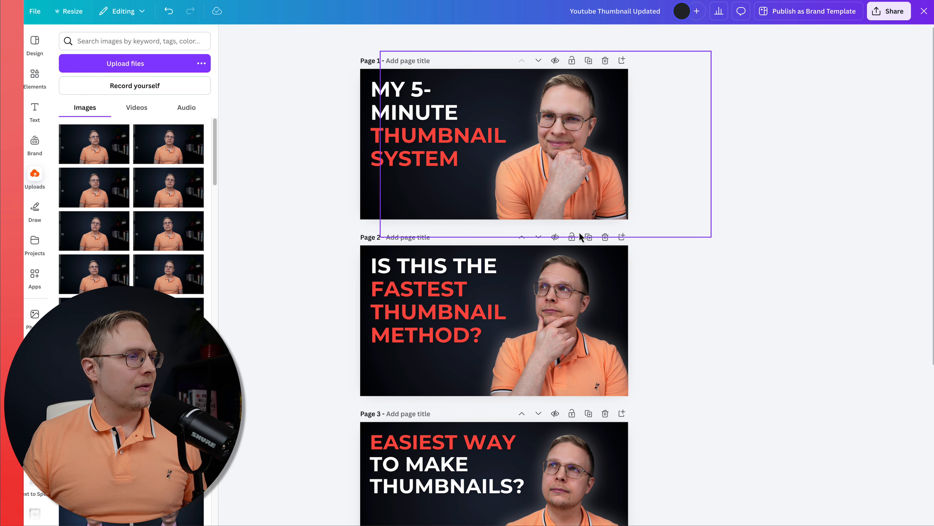
pyautogui.scroll(-1, 702, 390)
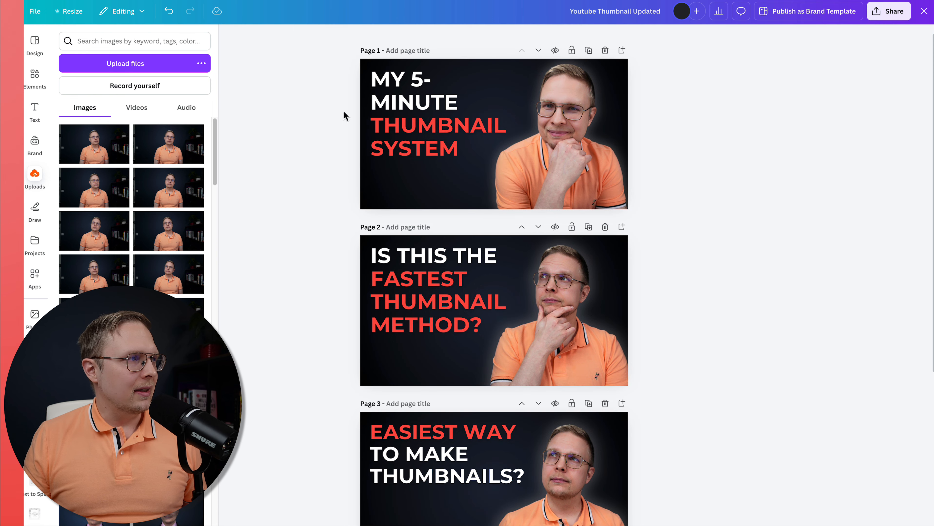
pyautogui.click(431, 126)
pyautogui.scroll(-5, 622, 295)
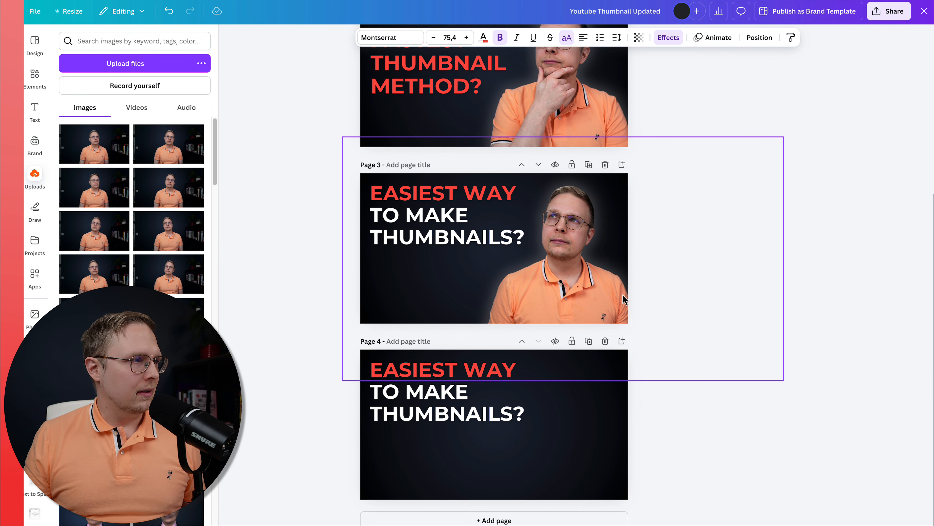
pyautogui.click(423, 373)
pyautogui.press('Delete')
# Paste the copied "MY 5-MINUTE THUMBNAIL SYSTEM" headline onto page 4, keeping page 3 free of the copy
pyautogui.hotkey('ctrl', 'v')
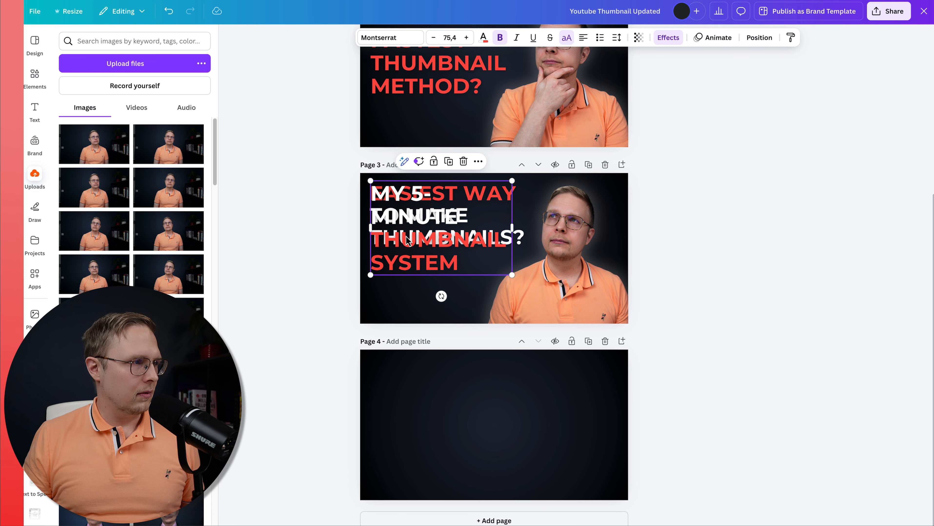
pyautogui.press('Delete')
pyautogui.click(417, 432)
pyautogui.hotkey('ctrl', 'v')
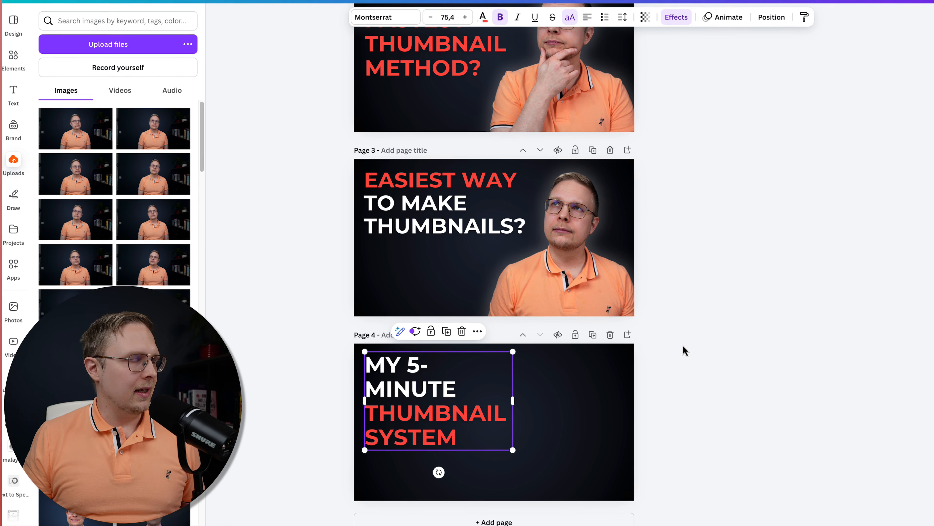
pyautogui.click(684, 351)
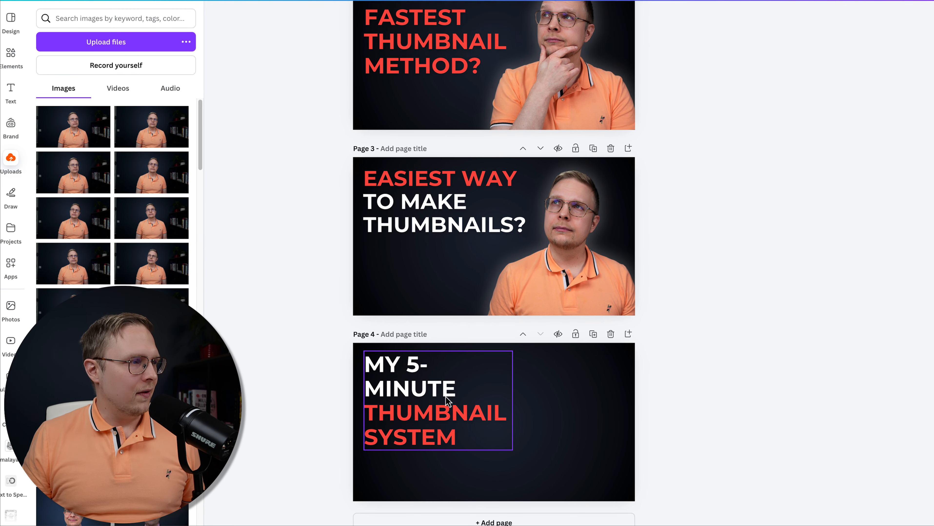
# Add a smiling hand-on-chin photo from the Curiosity Gap project folder to page 4, filling the whole page
pyautogui.scroll(6, 718, 405)
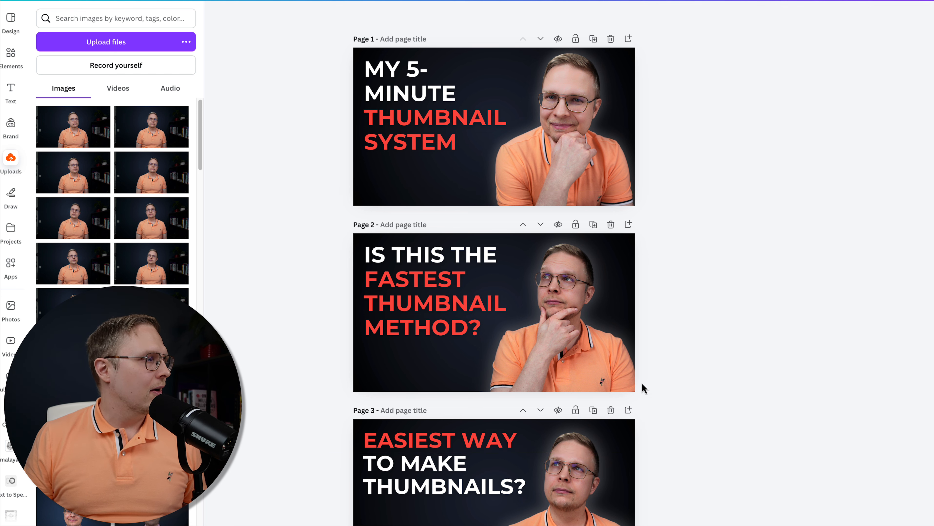
pyautogui.click(10, 230)
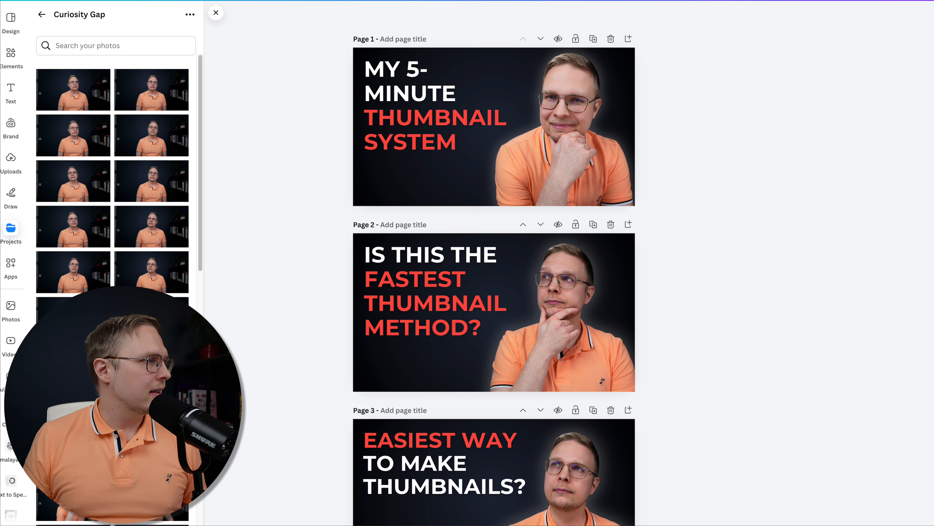
pyautogui.scroll(-5, 125, 184)
pyautogui.scroll(-6, 281, 420)
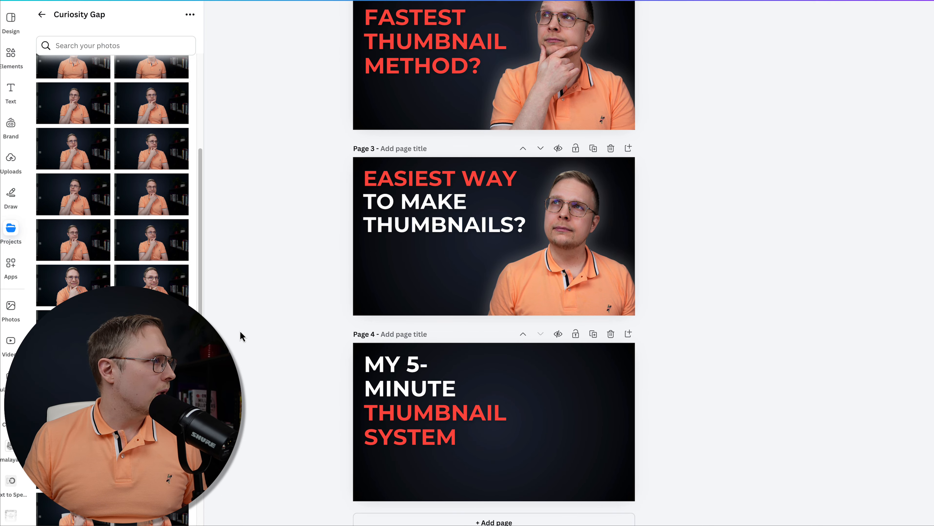
pyautogui.scroll(6, 332, 384)
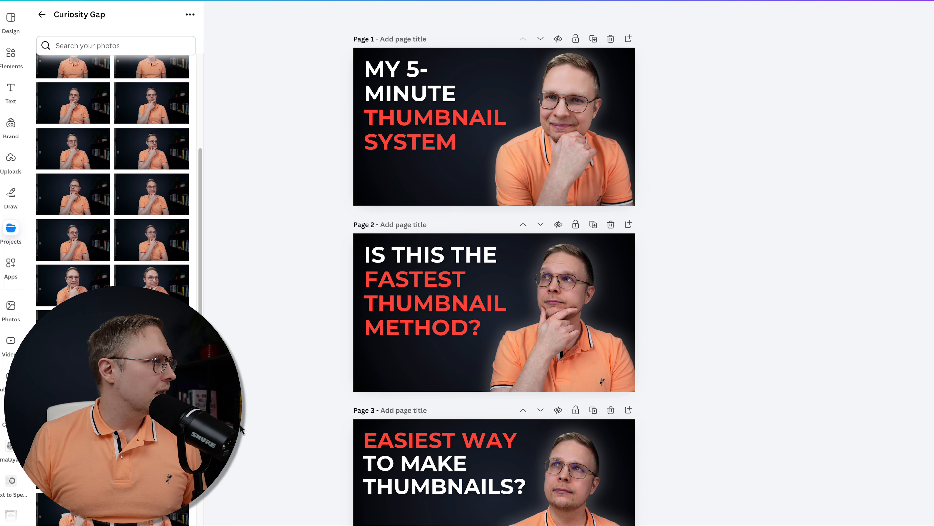
pyautogui.scroll(-1, 346, 384)
pyautogui.scroll(-2, 494, 263)
pyautogui.scroll(-5, 77, 292)
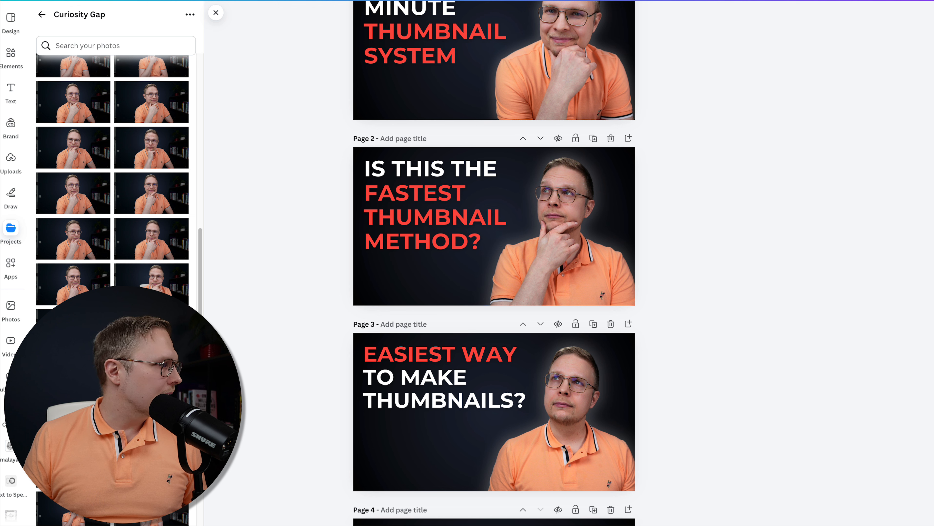
pyautogui.moveTo(206, 391); pyautogui.dragTo(490, 520)
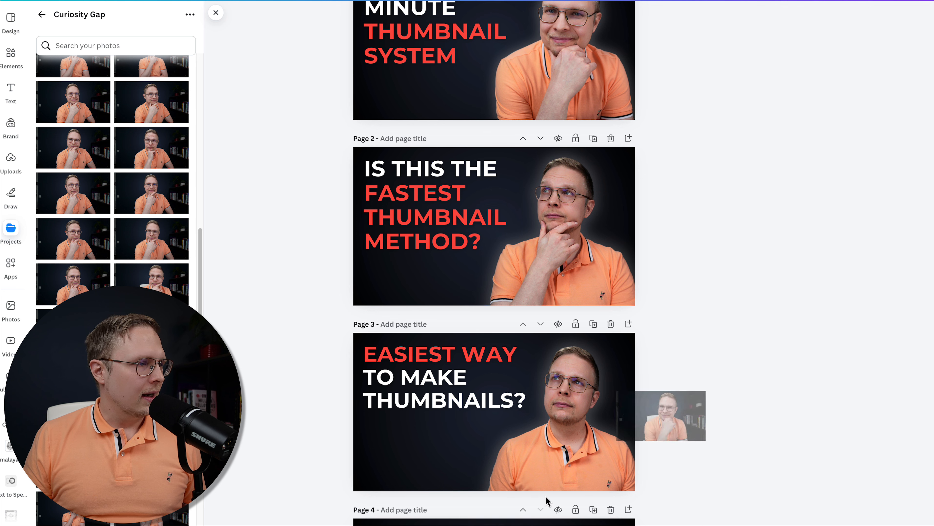
pyautogui.scroll(-1, 749, 435)
pyautogui.scroll(-4, 749, 435)
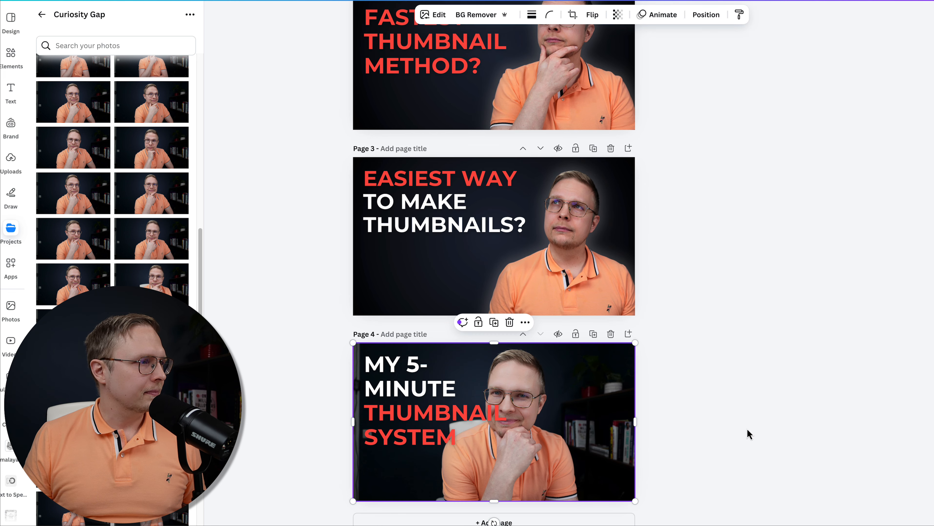
# Move the photo on page 4 to the right so the person sits beside the headline as on page 1
pyautogui.moveTo(569, 408); pyautogui.dragTo(598, 410)
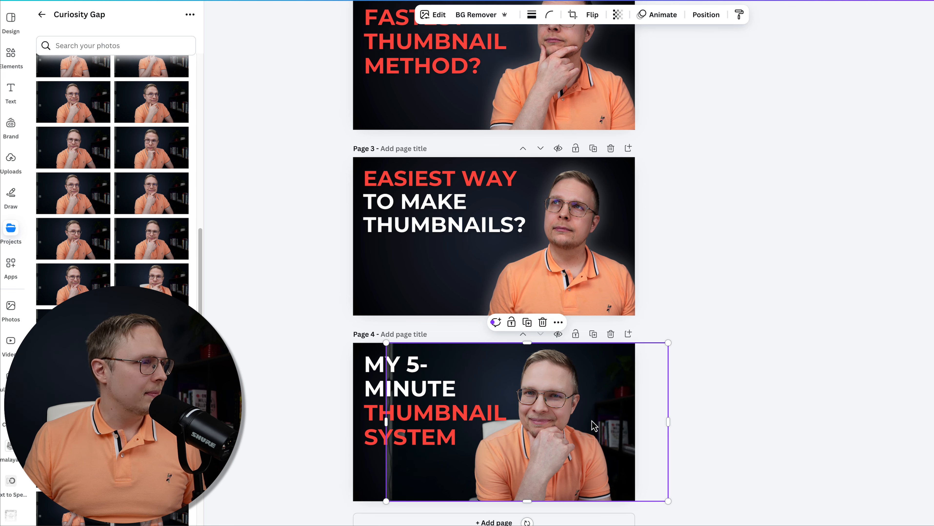
pyautogui.scroll(7, 594, 426)
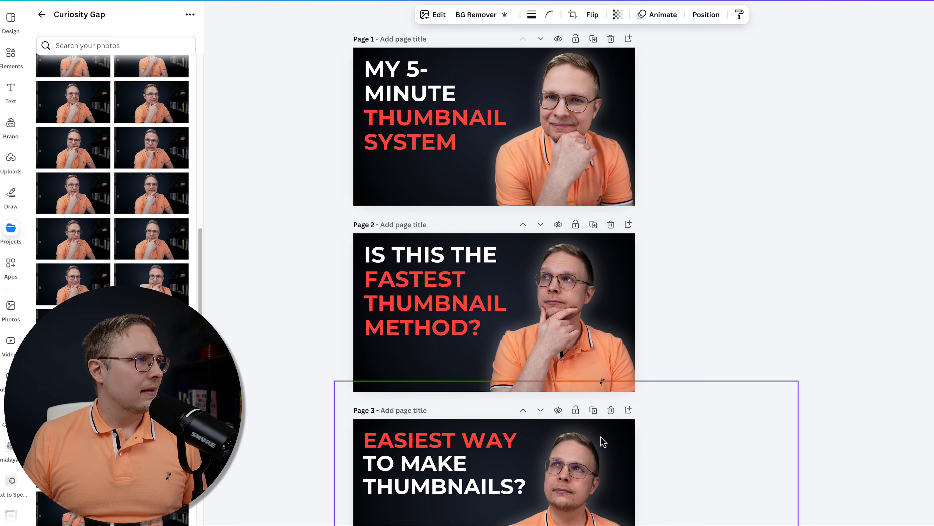
pyautogui.scroll(-7, 603, 442)
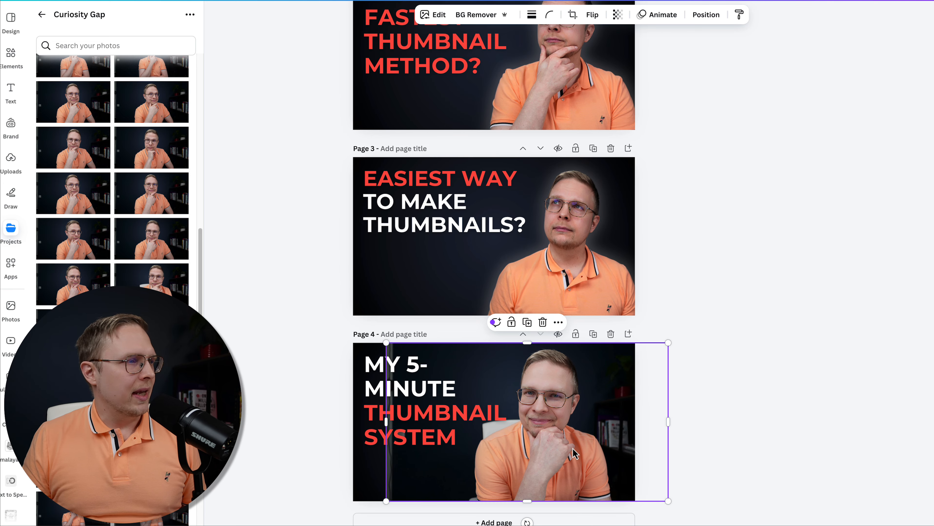
# Remove the background from the photo on page 4 and shift the cut-out slightly right, clear of the headline
pyautogui.moveTo(573, 448); pyautogui.dragTo(581, 448)
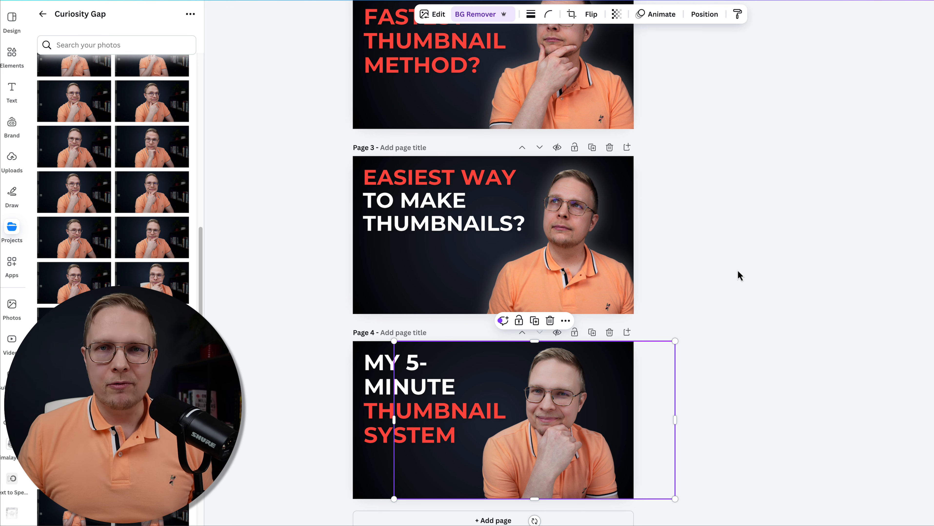
pyautogui.click(696, 432)
pyautogui.click(560, 440)
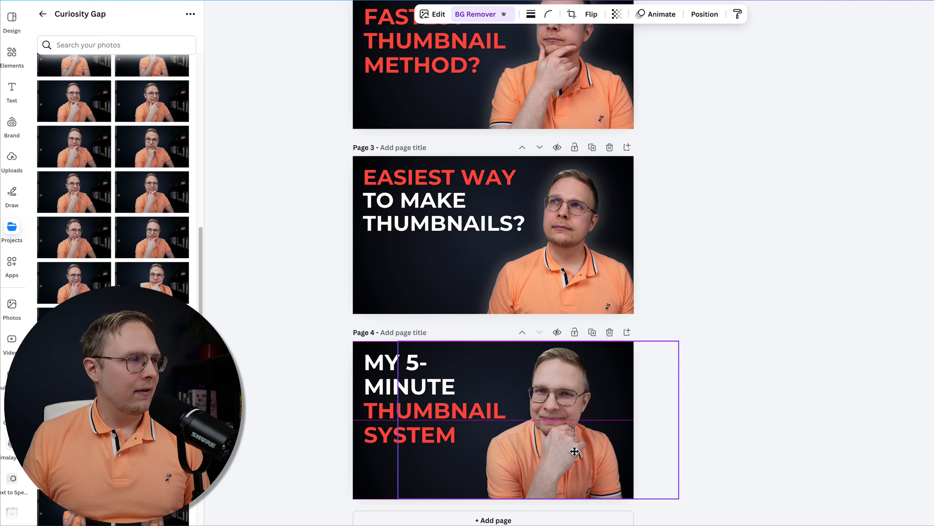
pyautogui.scroll(5, 573, 453)
pyautogui.scroll(-5, 700, 387)
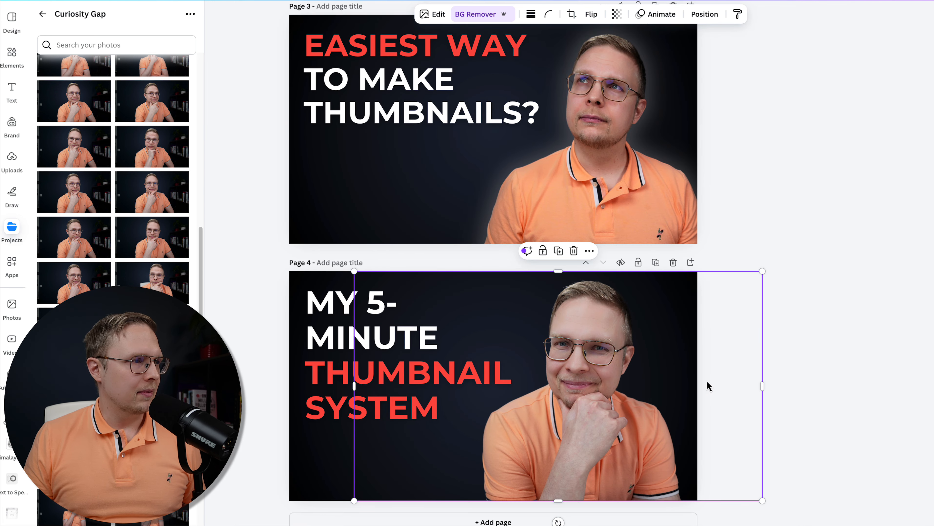
pyautogui.scroll(6, 589, 436)
pyautogui.scroll(-3, 589, 436)
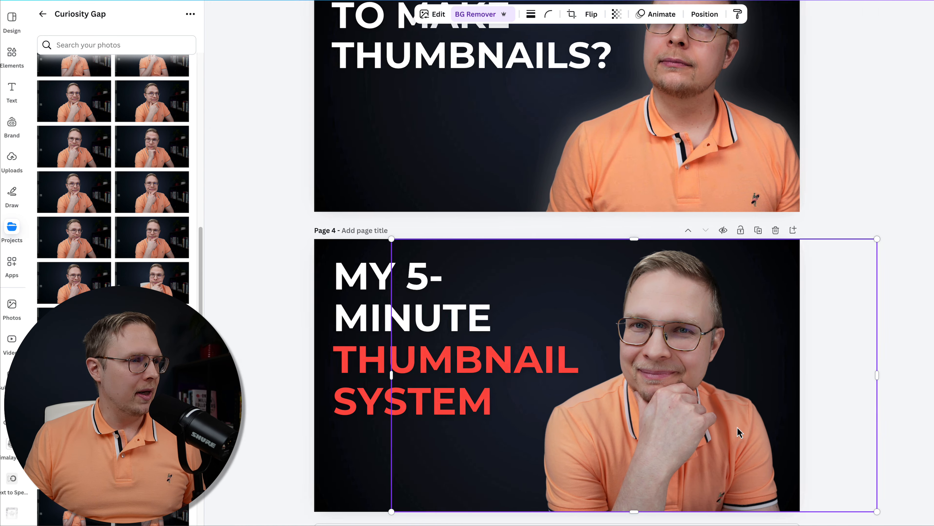
pyautogui.scroll(-1, 589, 435)
pyautogui.click(920, 478)
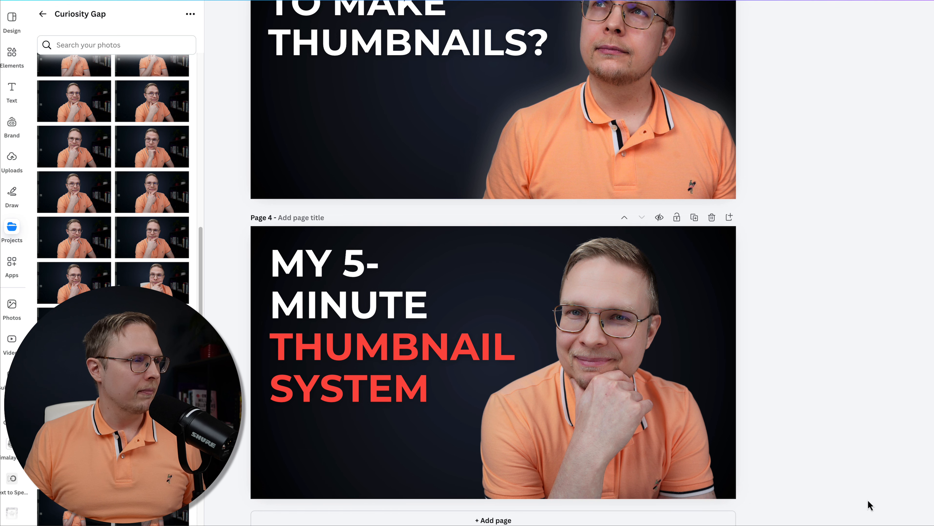
# Add a new page 5 with the same dark gradient background below page 4
pyautogui.click(558, 522)
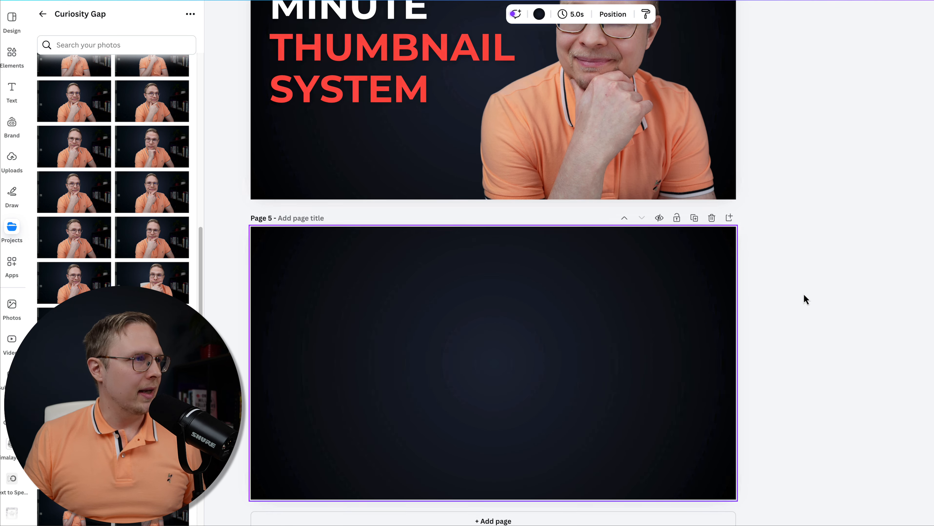
pyautogui.scroll(3, 805, 298)
pyautogui.scroll(-1, 806, 300)
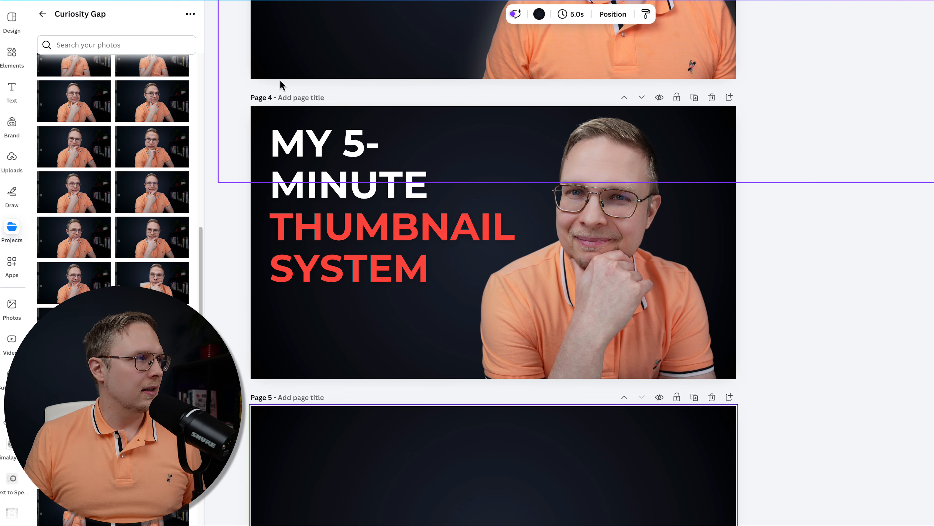
pyautogui.scroll(1, 221, 129)
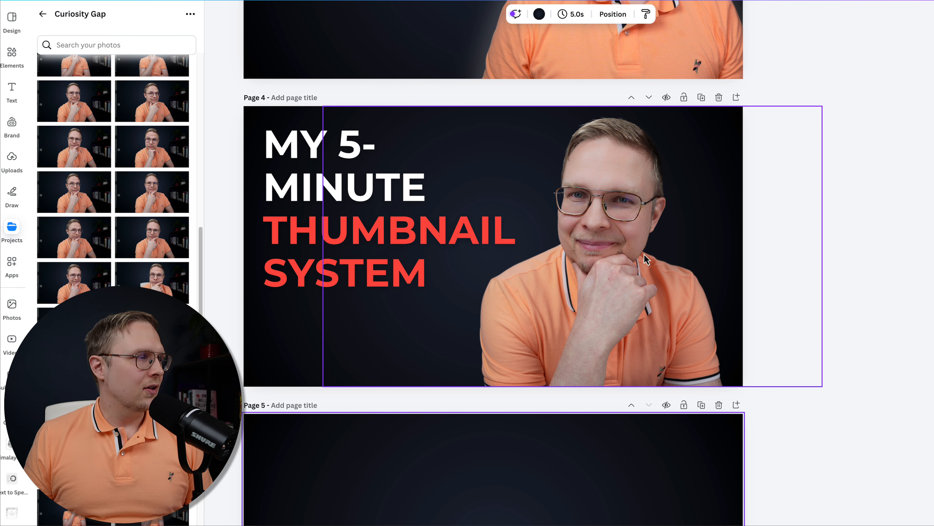
# Auto-adjust the whole cut-out photo on page 4 and set the adjustment intensity to -61
pyautogui.click(639, 211)
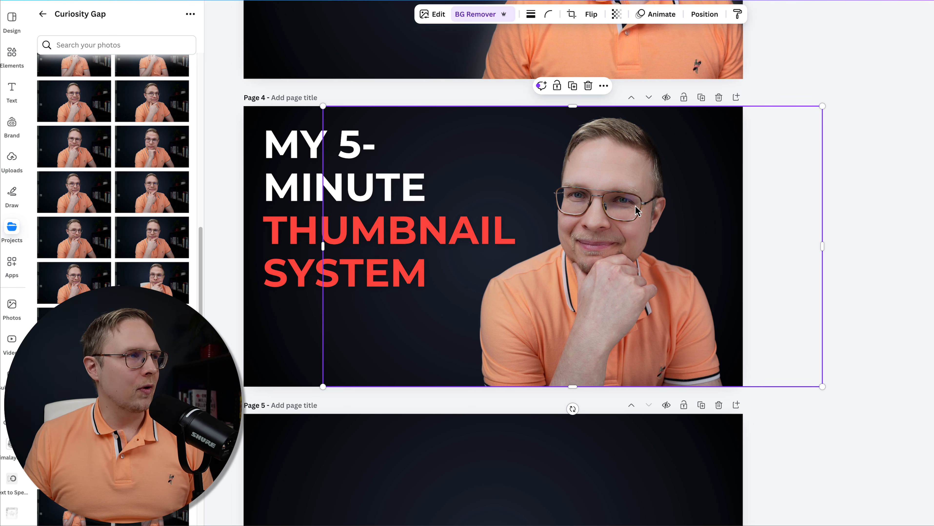
pyautogui.click(440, 17)
pyautogui.click(124, 70)
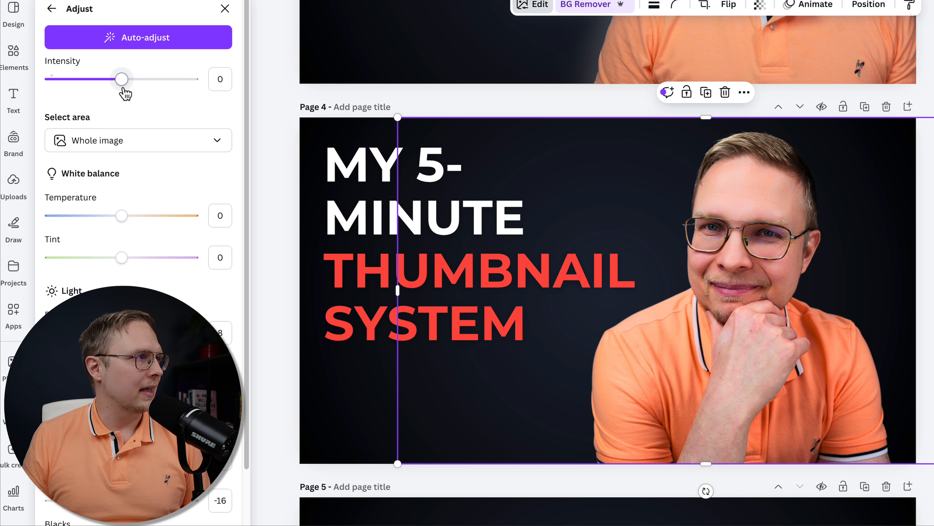
pyautogui.moveTo(122, 90); pyautogui.dragTo(80, 93)
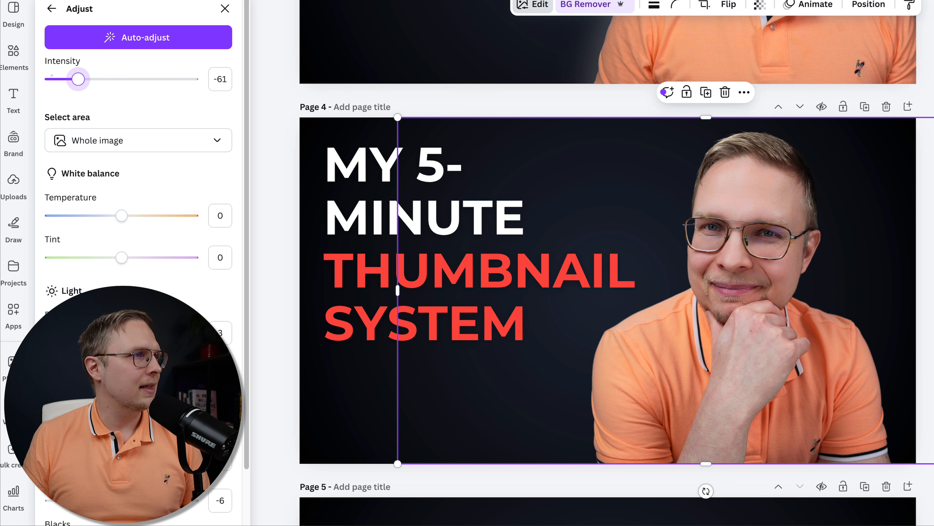
pyautogui.click(745, 142)
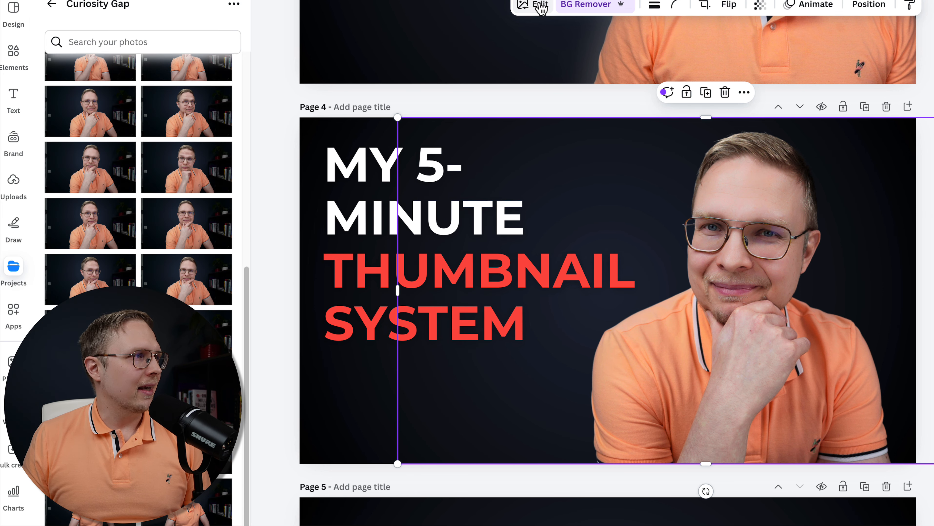